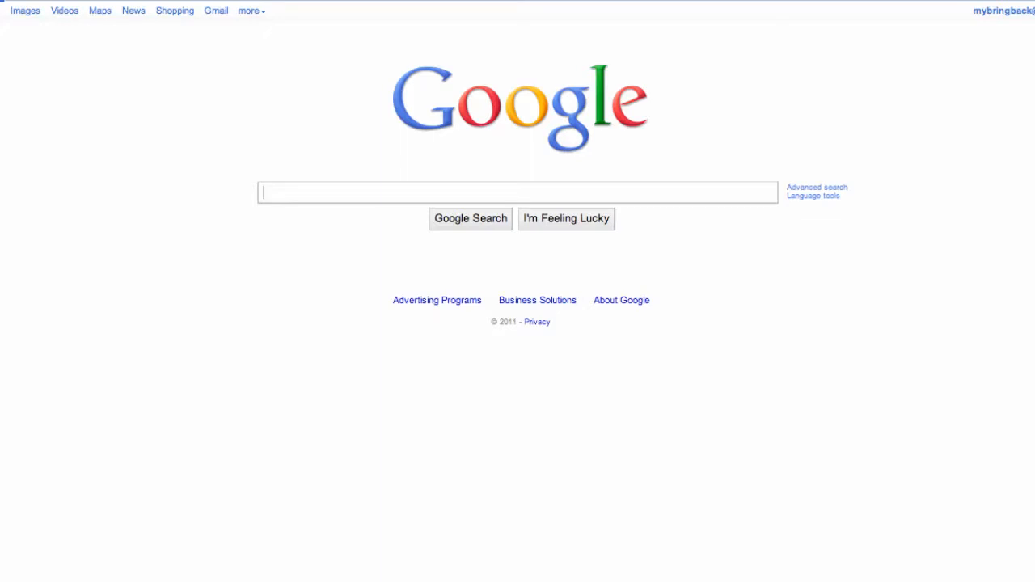
# Search Google for "android sdk" and open the Android SDK download page on the Android Developers site.
pyautogui.write('a')
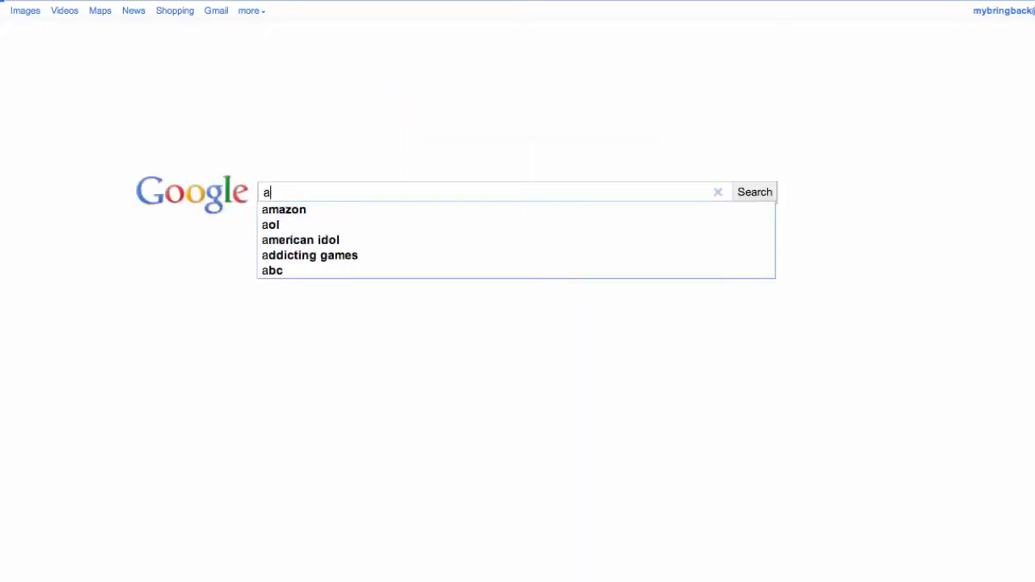
pyautogui.write('ndro')
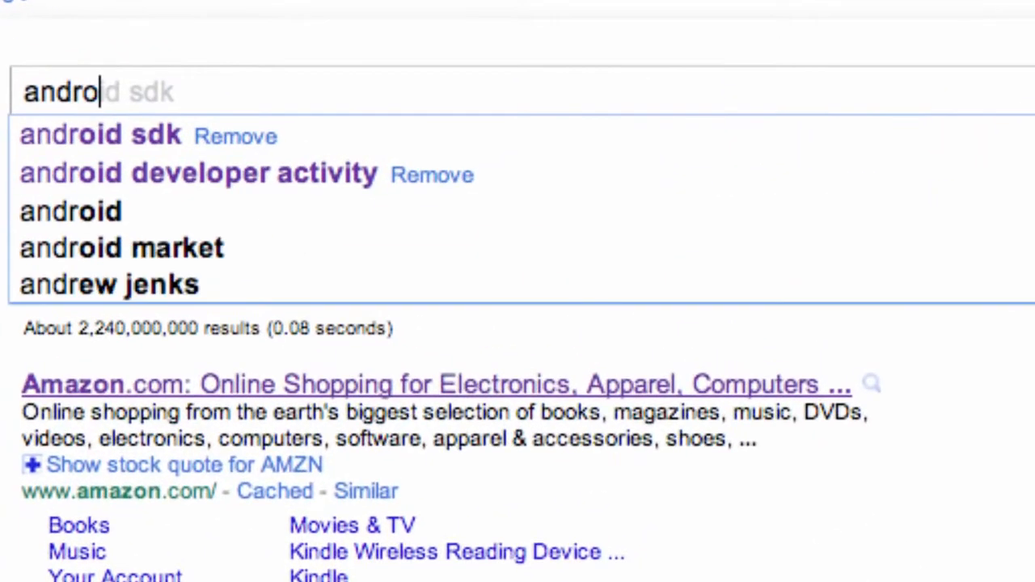
pyautogui.write('id sdk')
pyautogui.press('Return')
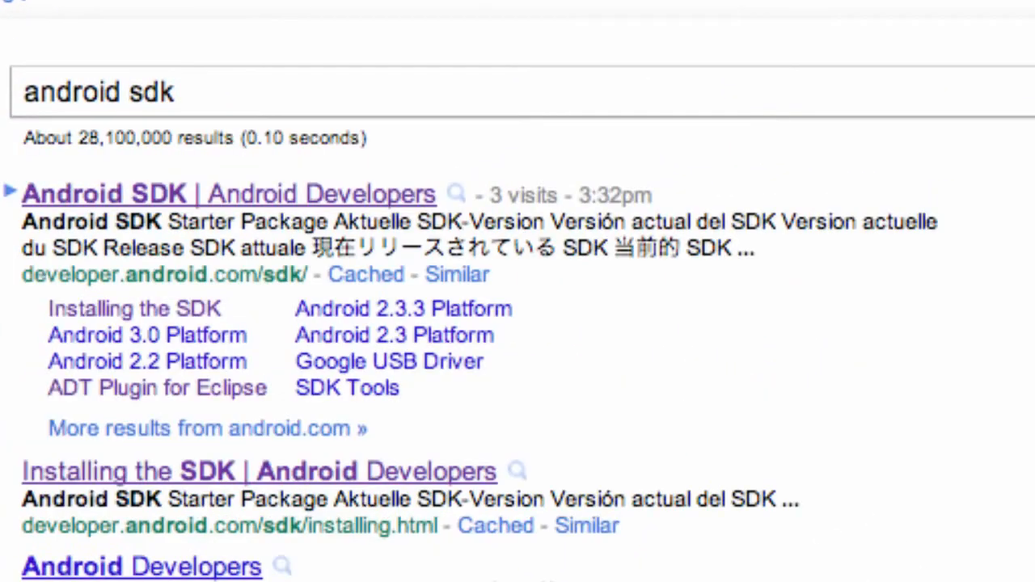
pyautogui.click(177, 193)
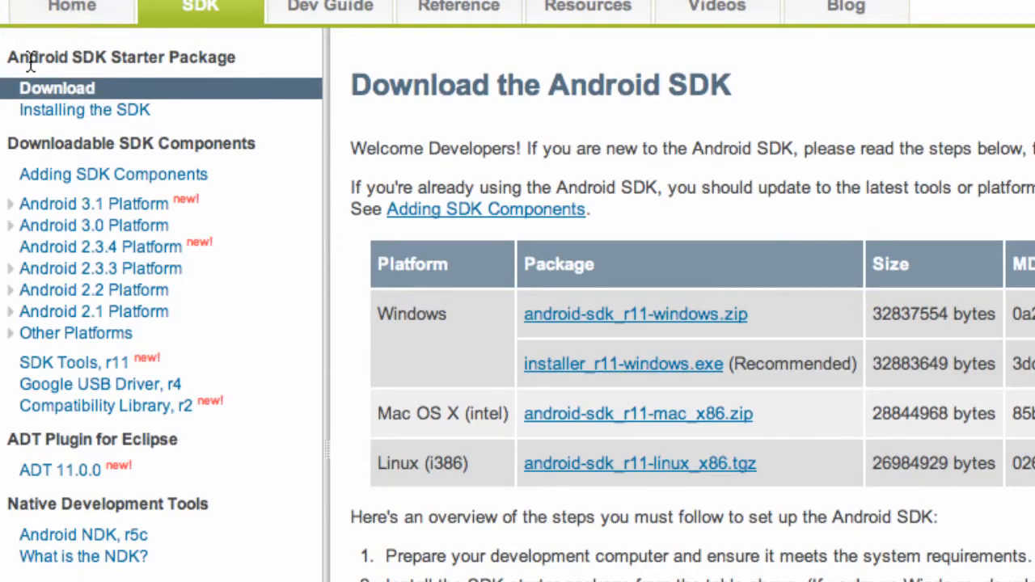
pyautogui.moveTo(35, 62); pyautogui.dragTo(106, 58)
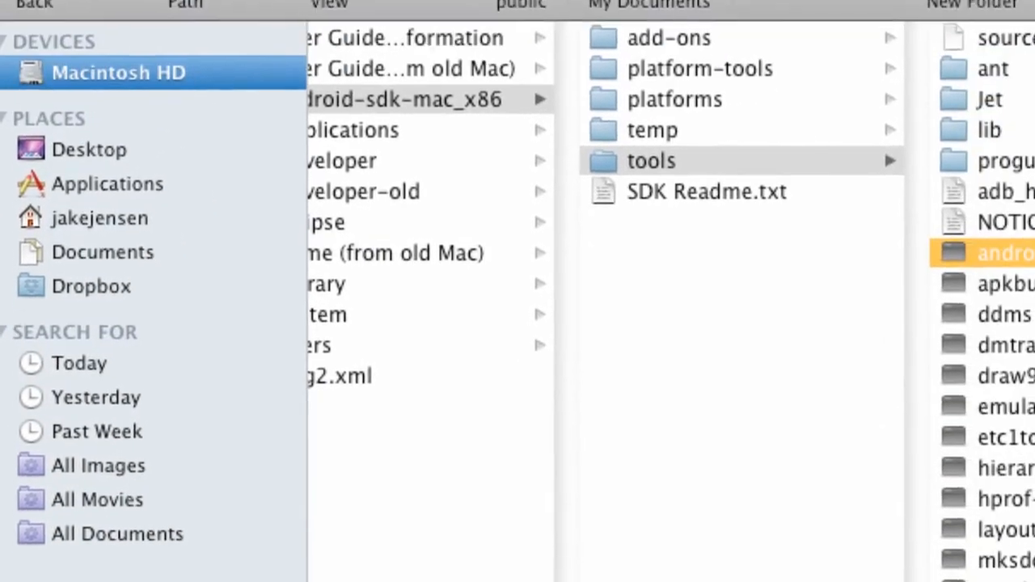
# In Finder, extract the Android SDK zip archive for Mac stored in the home folder's Downloads.
pyautogui.click(114, 235)
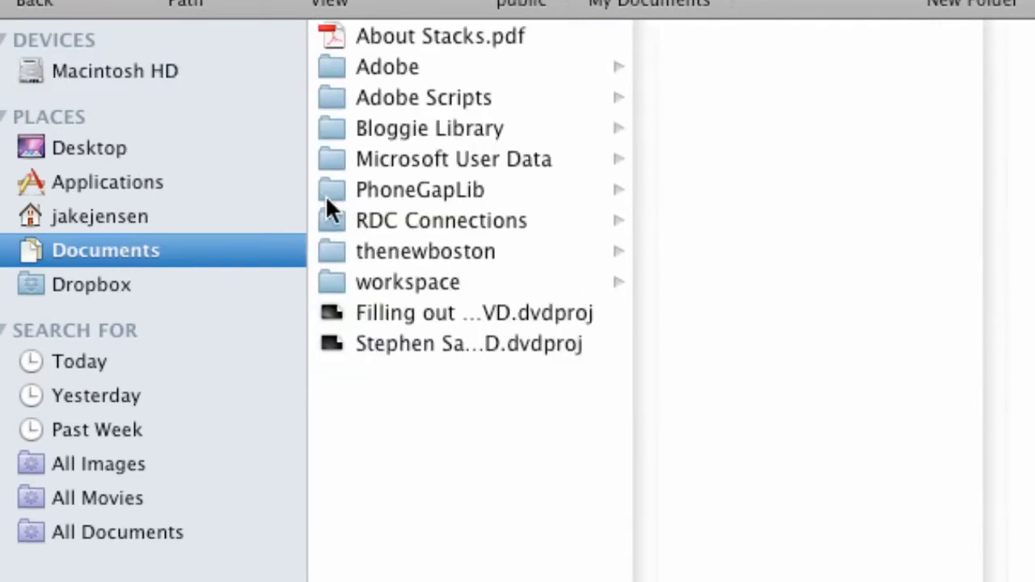
pyautogui.click(133, 69)
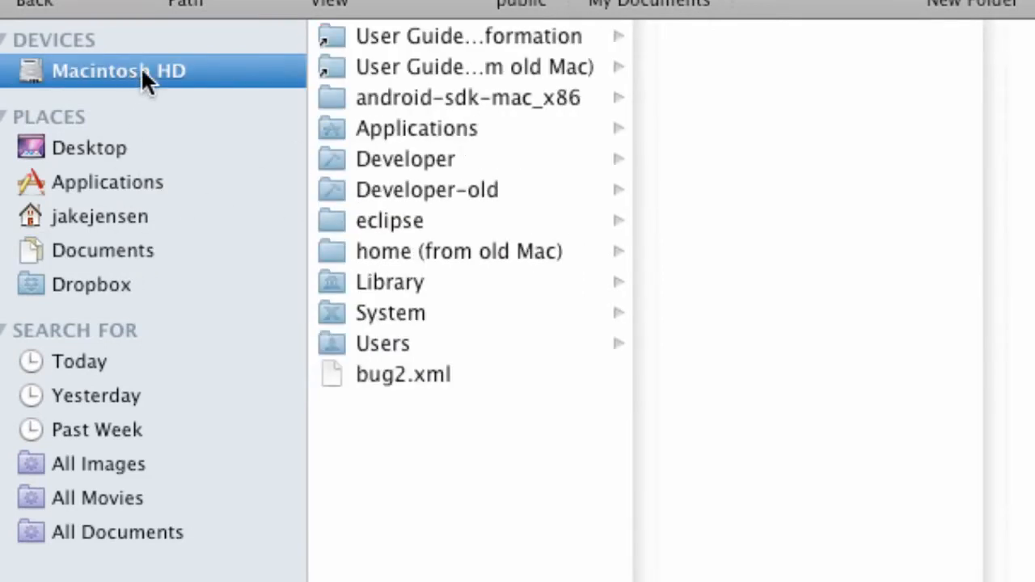
pyautogui.click(103, 220)
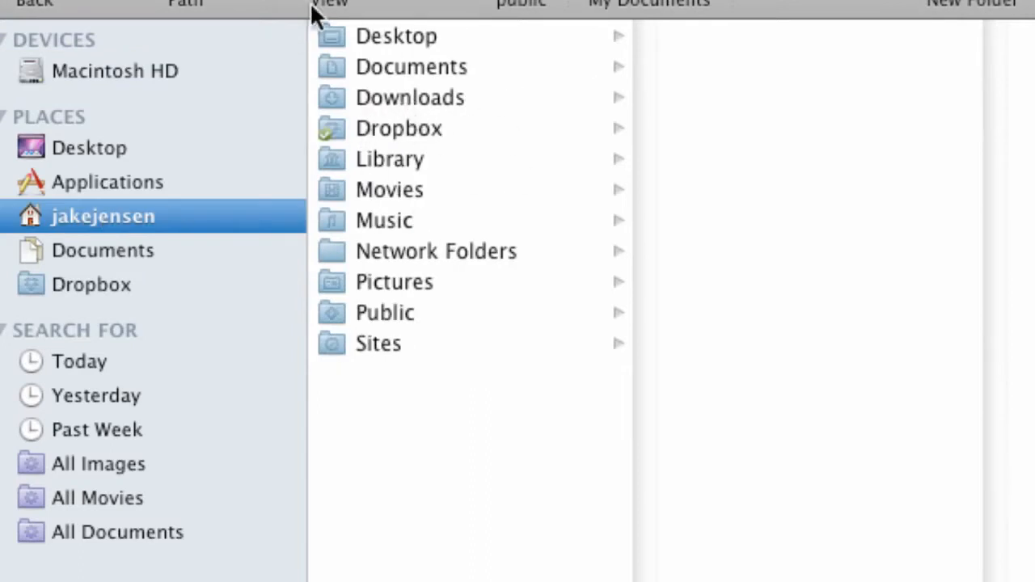
pyautogui.click(401, 98)
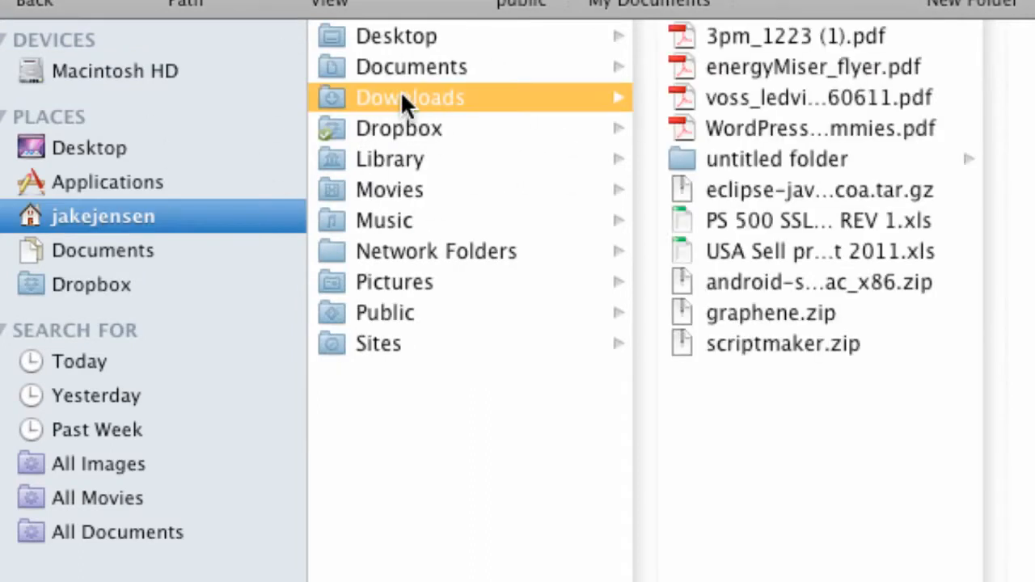
pyautogui.click(752, 282)
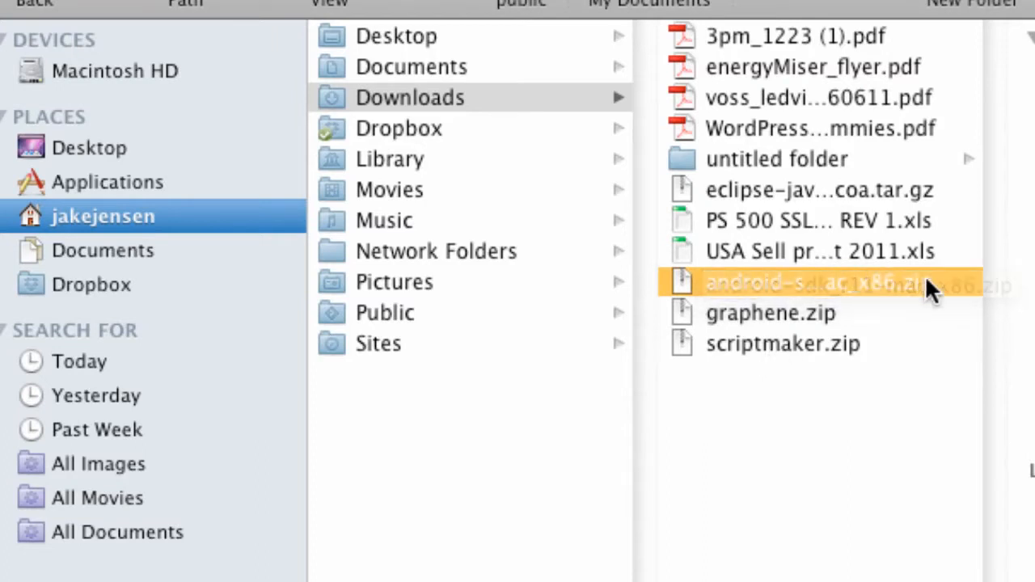
pyautogui.doubleClick(747, 276)
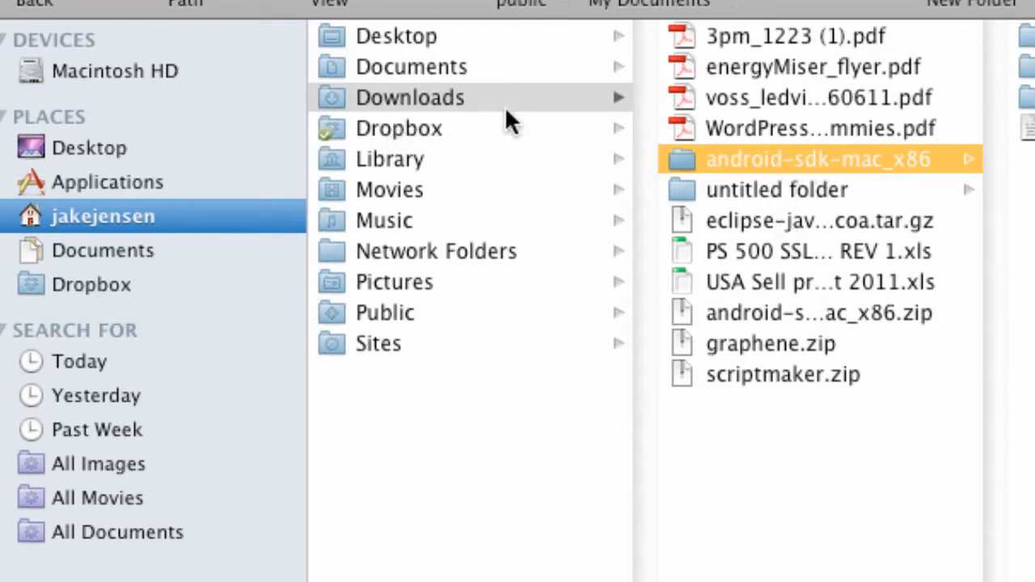
pyautogui.moveTo(733, 155)
pyautogui.mouseDown()
pyautogui.moveTo(230, 61)
pyautogui.moveTo(326, 102)
pyautogui.moveTo(744, 158)
pyautogui.mouseUp()
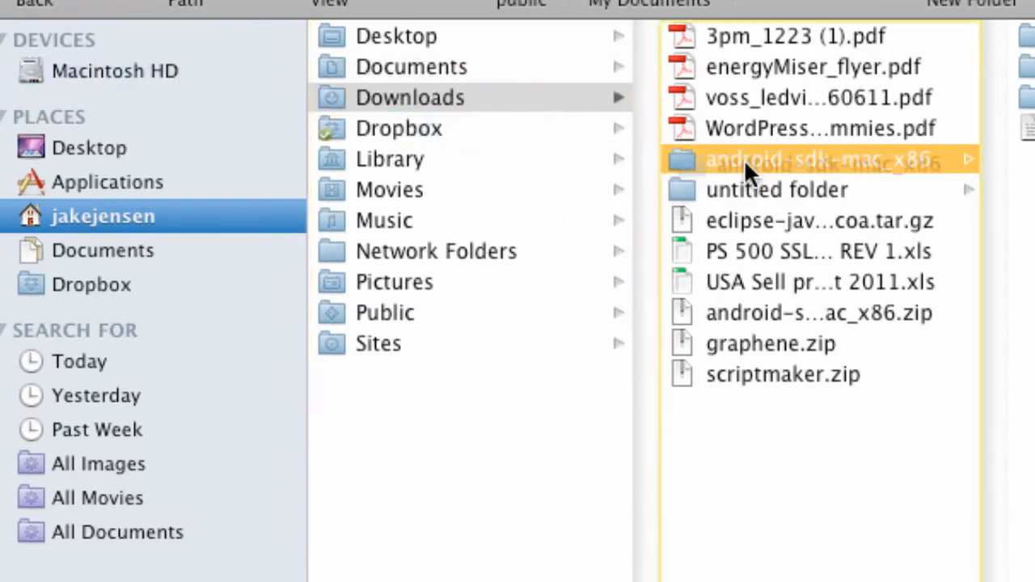
# Select the android executable in the tools folder of android-sdk-mac_x86 on Macintosh HD.
pyautogui.click(148, 74)
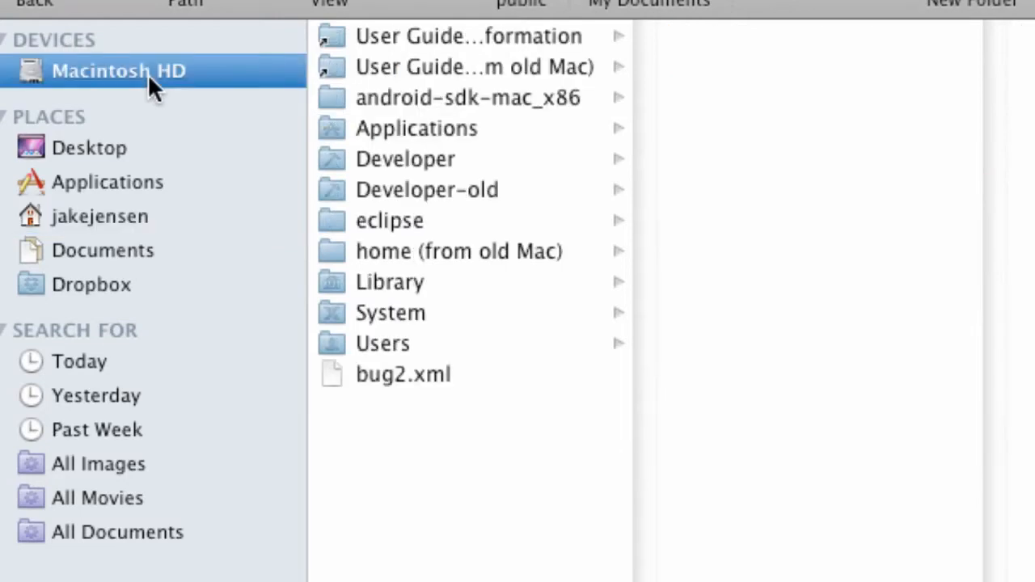
pyautogui.click(412, 93)
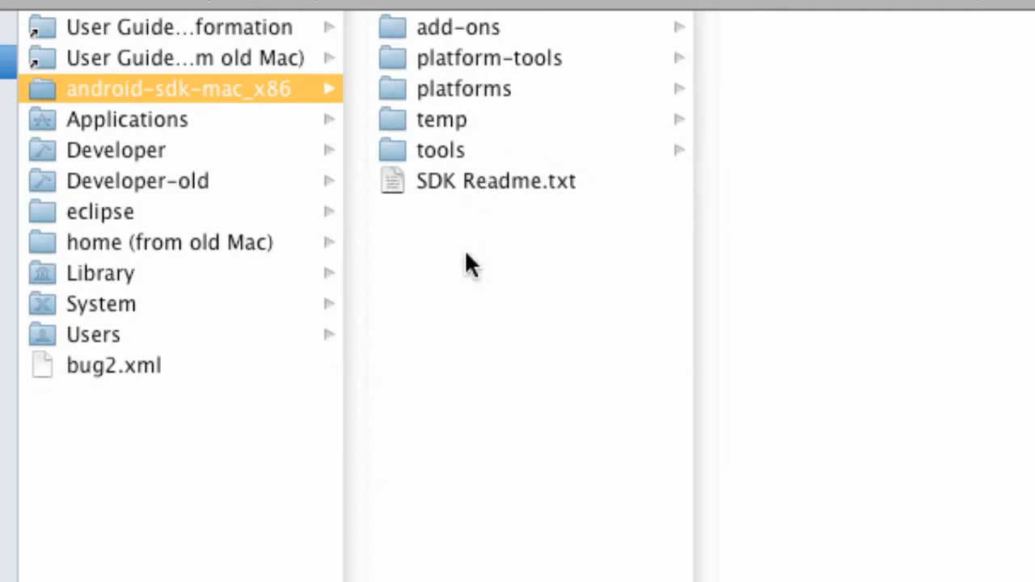
pyautogui.click(444, 149)
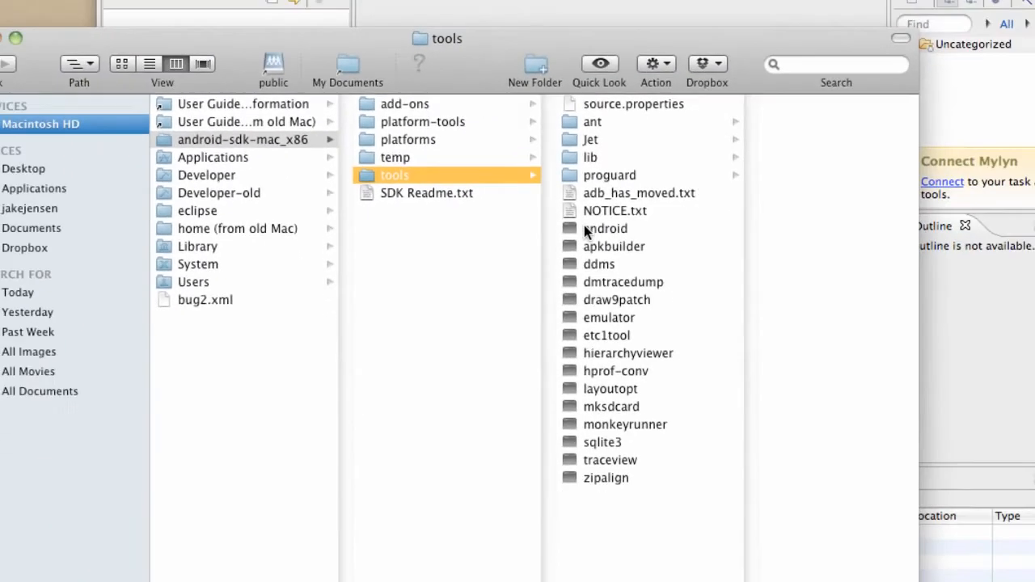
pyautogui.click(817, 242)
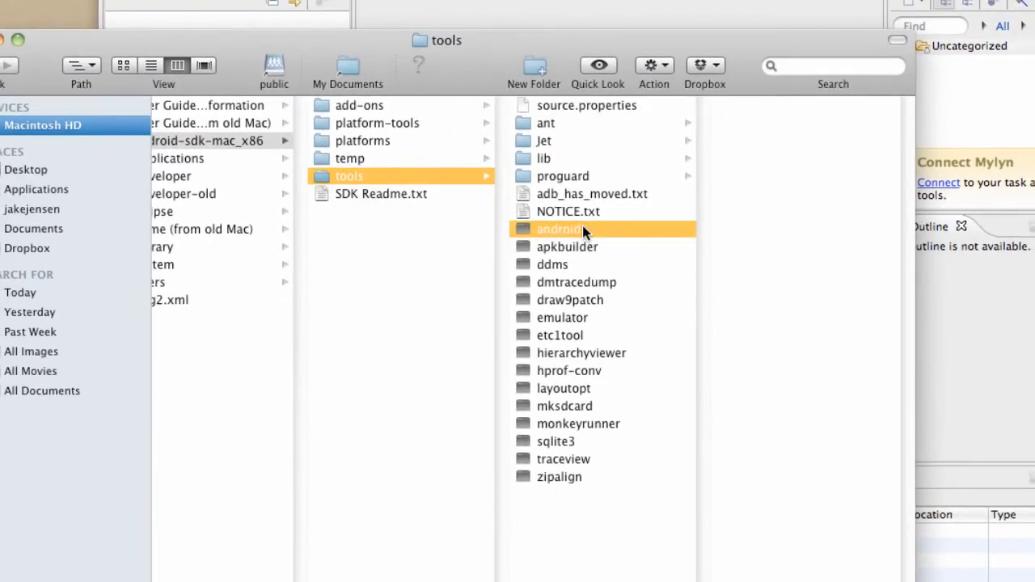
pyautogui.doubleClick(576, 227)
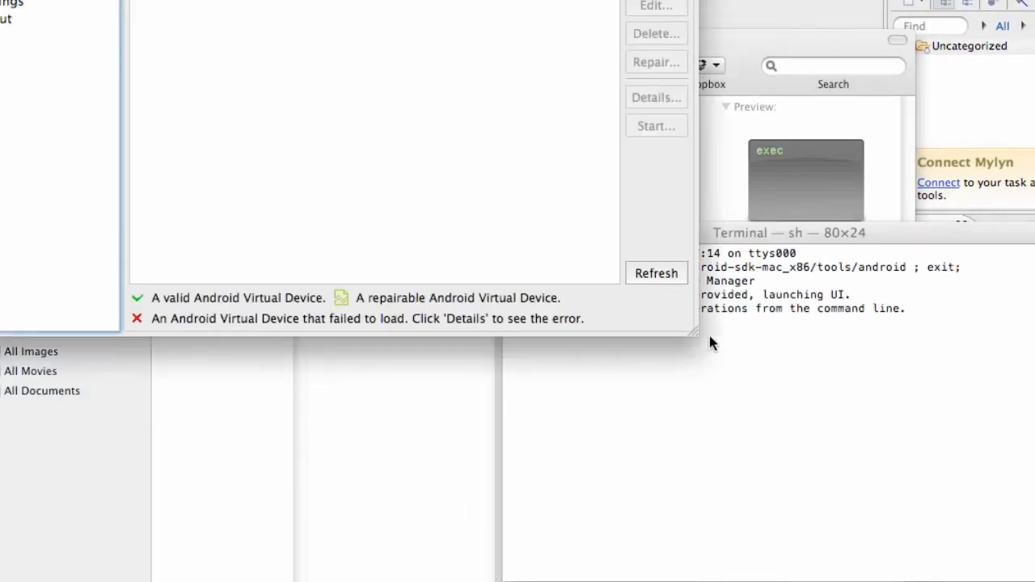
pyautogui.click(810, 374)
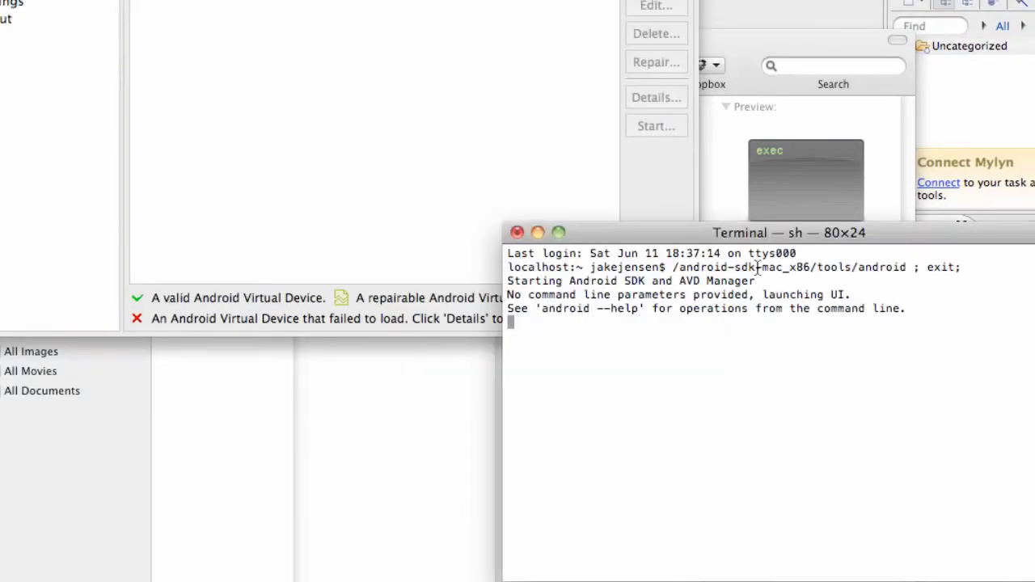
pyautogui.click(518, 232)
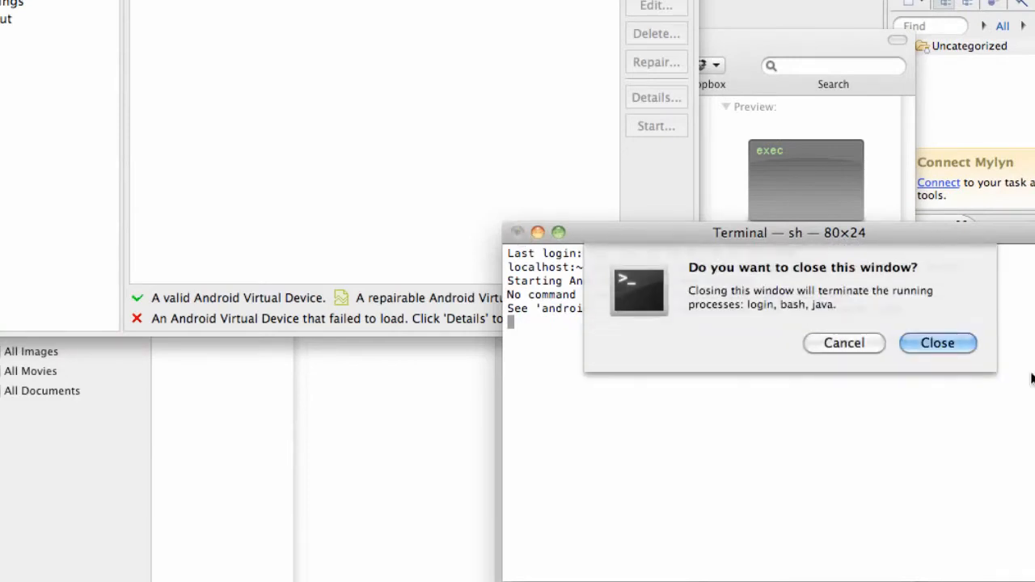
pyautogui.click(944, 345)
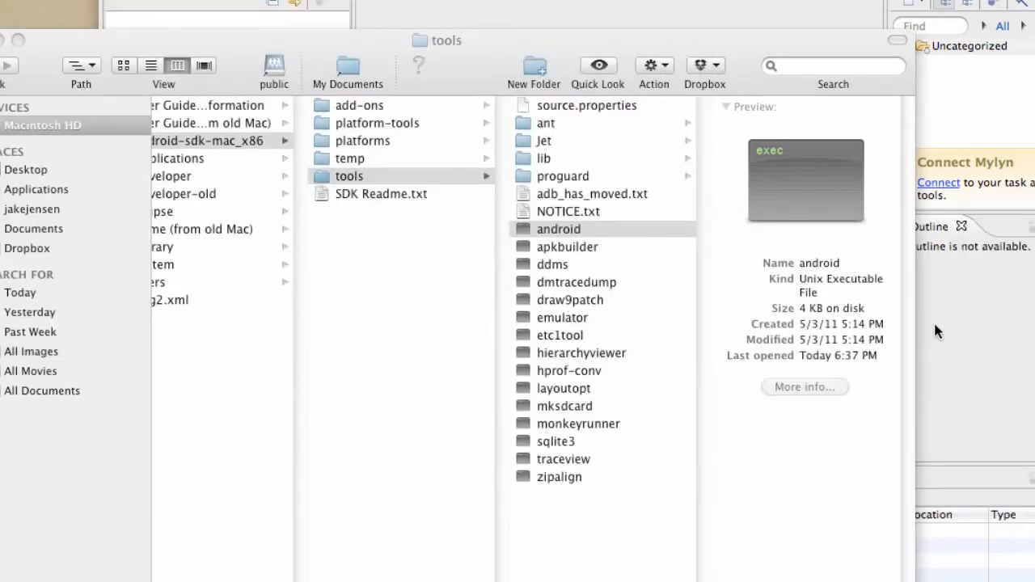
# Launch the android executable and mark SDK Platform Android 2.2, API 8, revision 2 for download from the Android Repository.
pyautogui.doubleClick(538, 230)
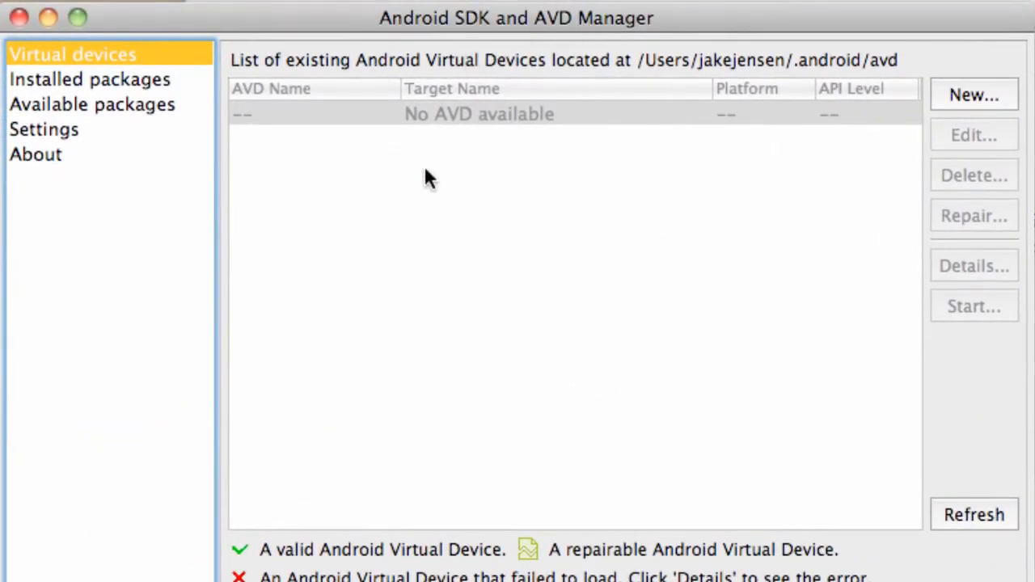
pyautogui.click(78, 107)
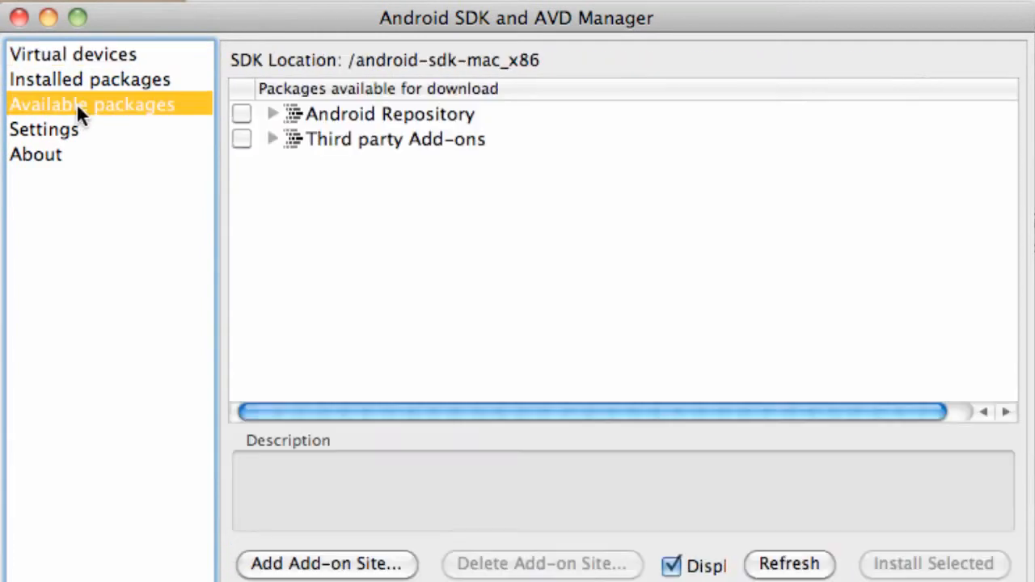
pyautogui.click(271, 114)
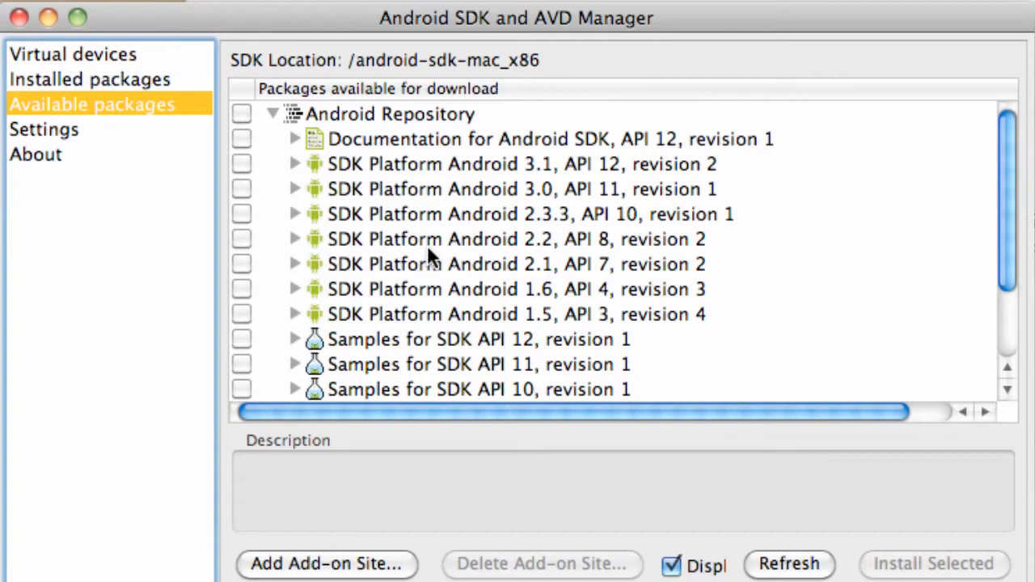
pyautogui.click(242, 238)
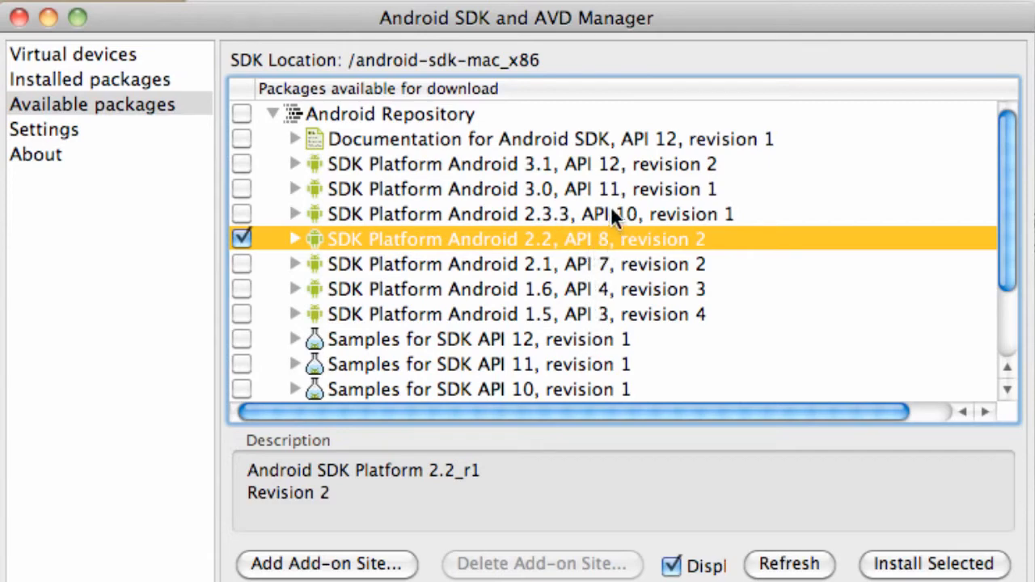
# Mark Google APIs by Google Inc., Android API 8, revision 2 for download from the third-party add-ons.
pyautogui.hscroll(1, 610, 218)
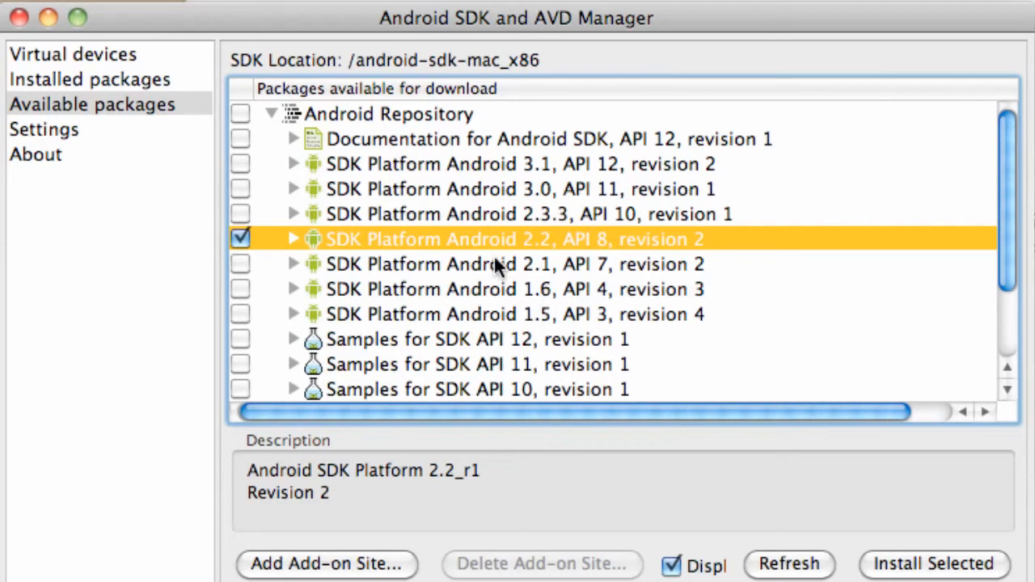
pyautogui.scroll(-4, 461, 284)
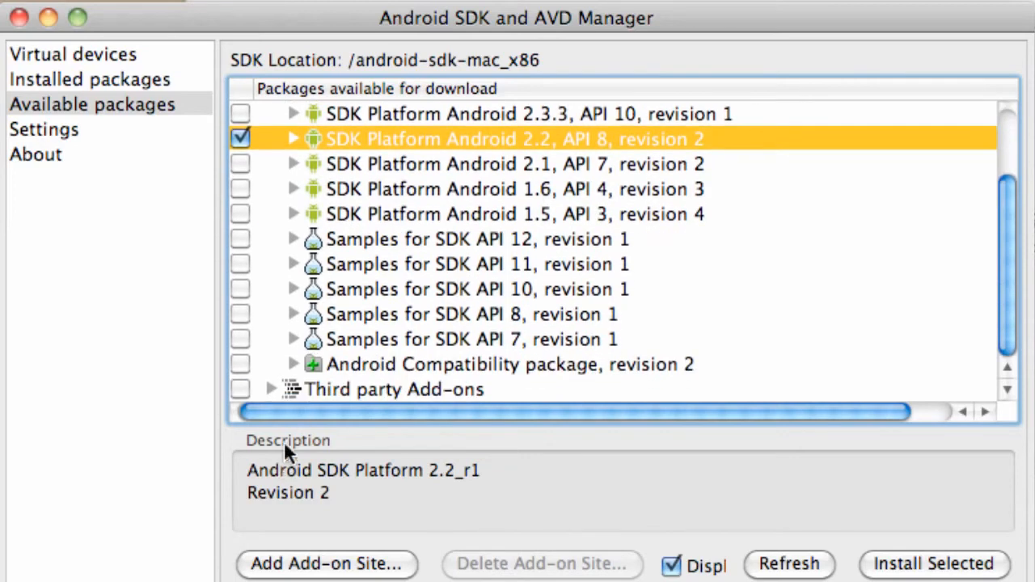
pyautogui.click(270, 390)
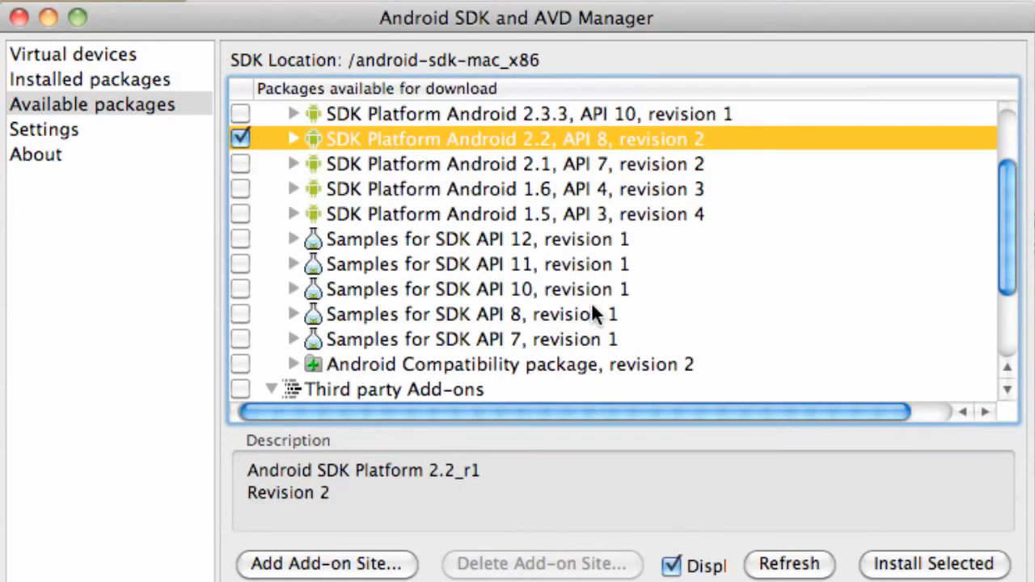
pyautogui.scroll(-5, 591, 313)
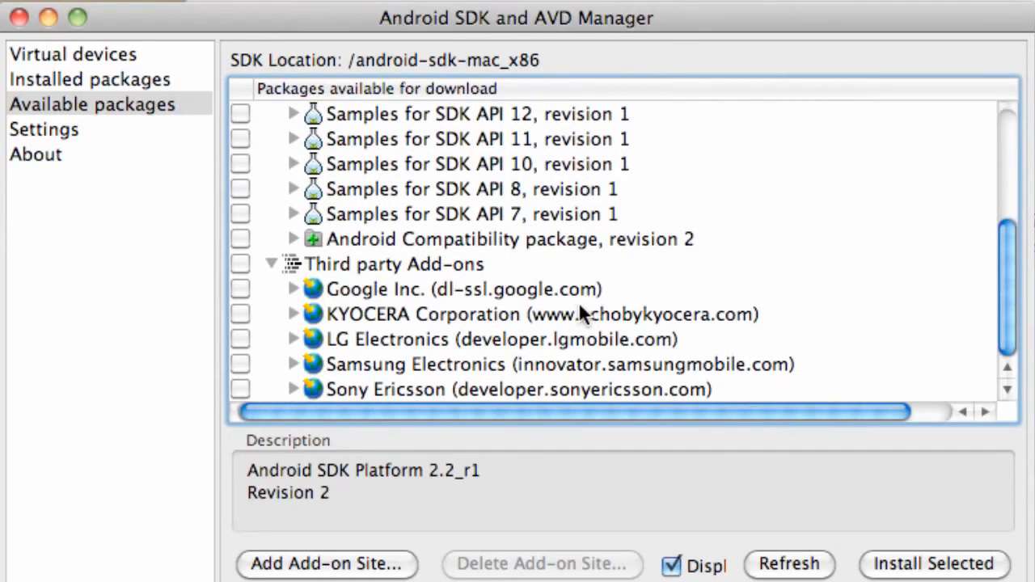
pyautogui.click(288, 288)
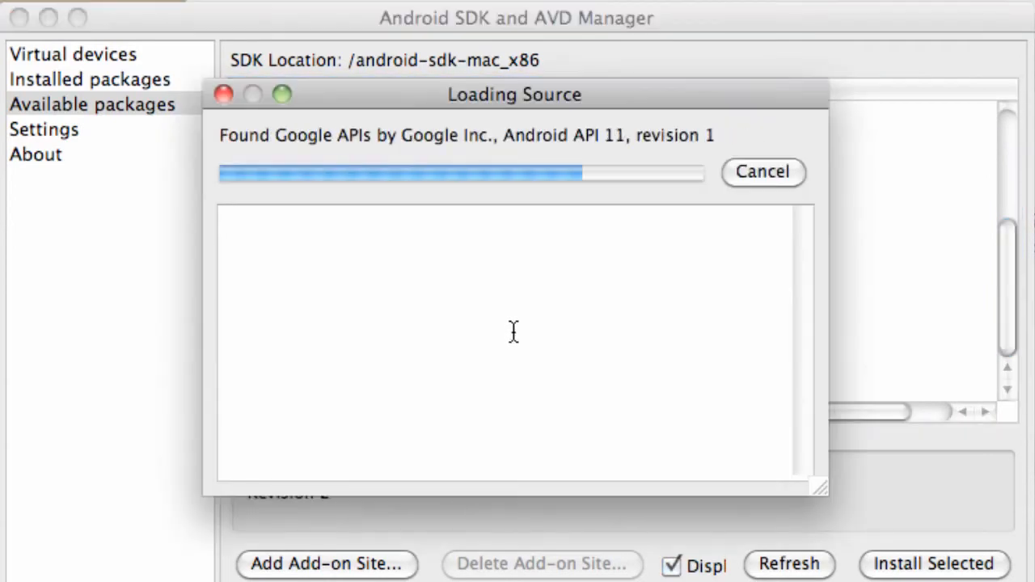
pyautogui.scroll(-4, 512, 324)
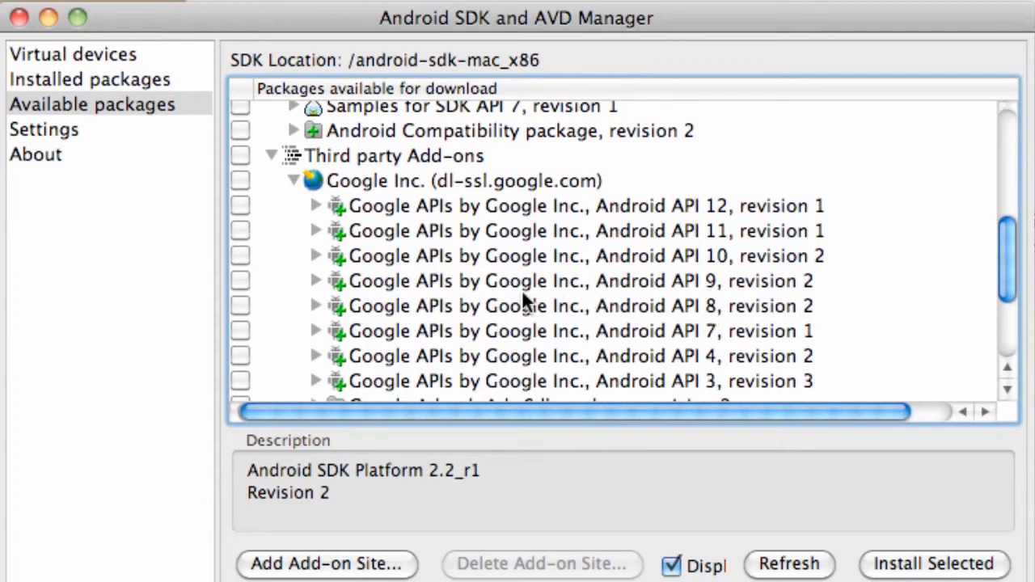
pyautogui.click(241, 305)
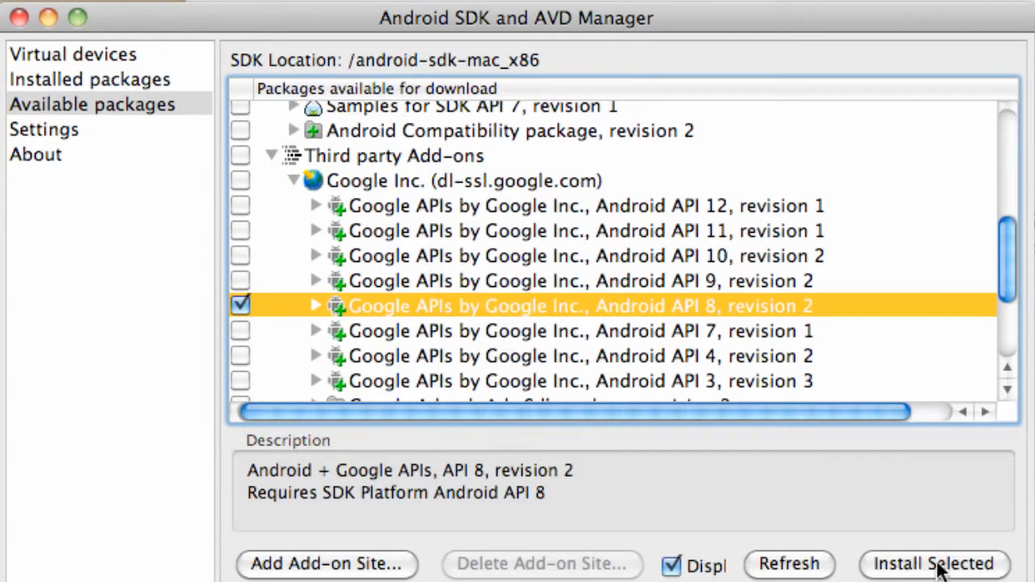
# Install the marked packages, accepting all licenses and the ADB restart, and close the installation log.
pyautogui.click(938, 566)
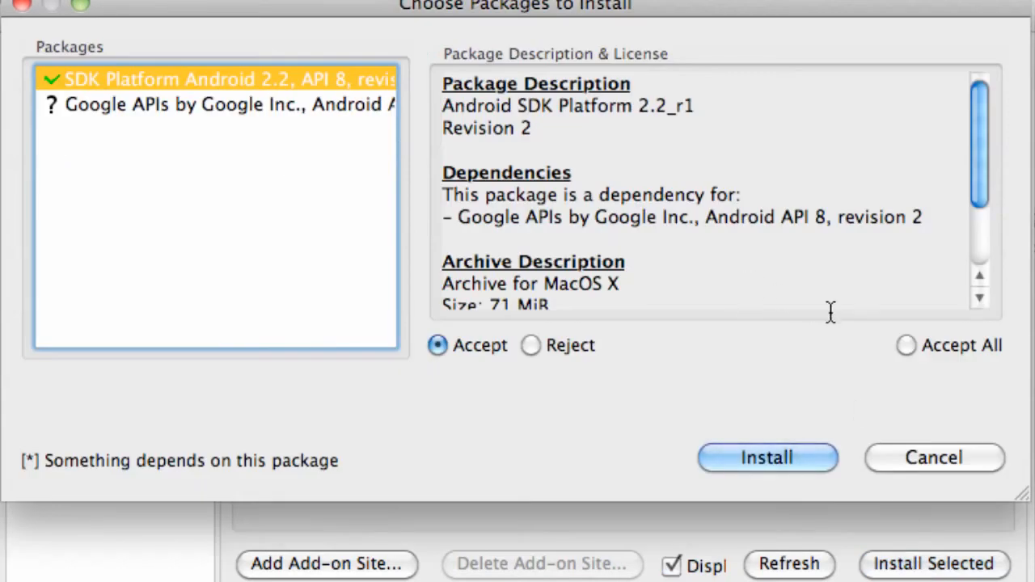
pyautogui.click(904, 344)
pyautogui.click(773, 455)
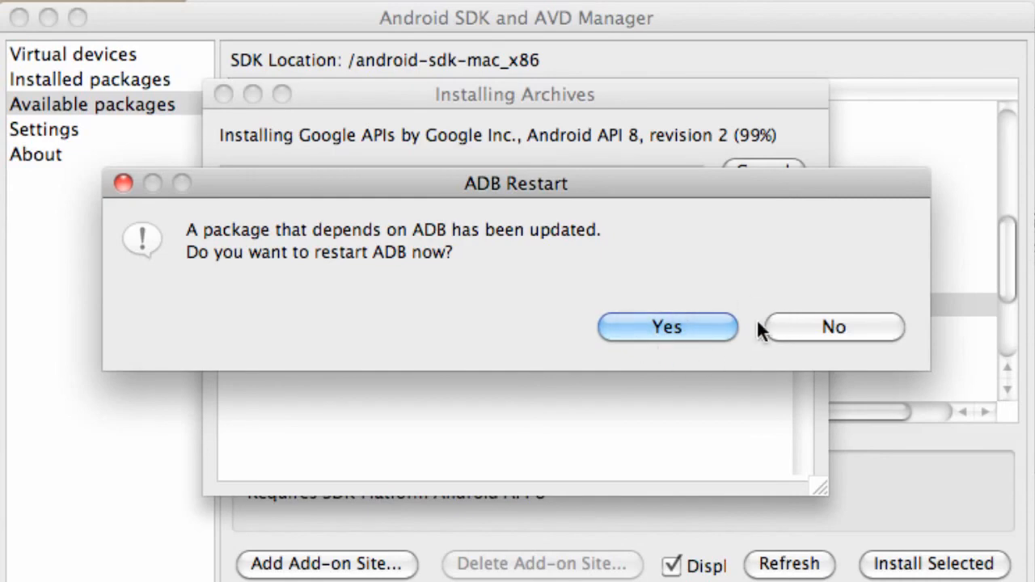
pyautogui.click(633, 327)
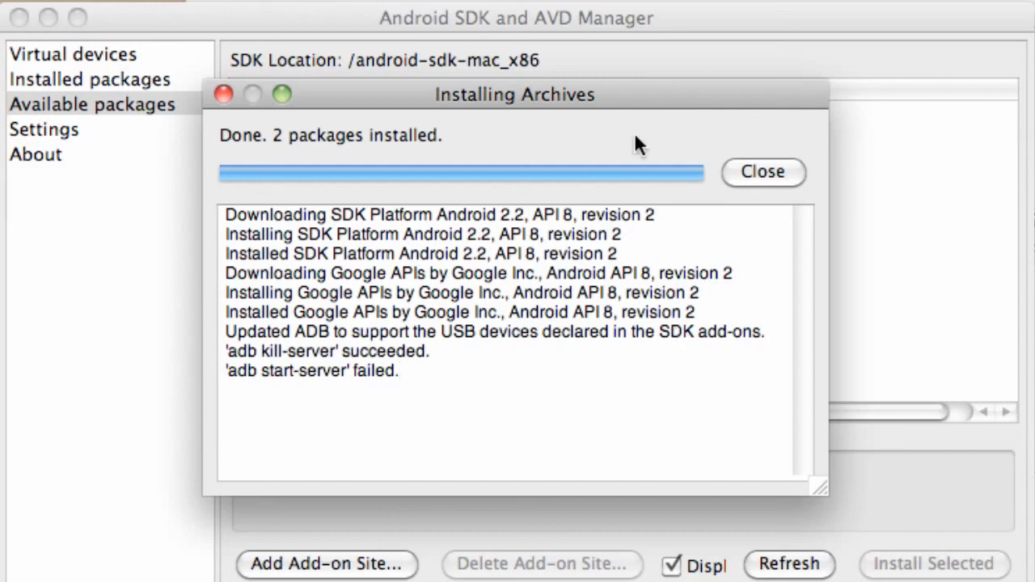
pyautogui.click(770, 173)
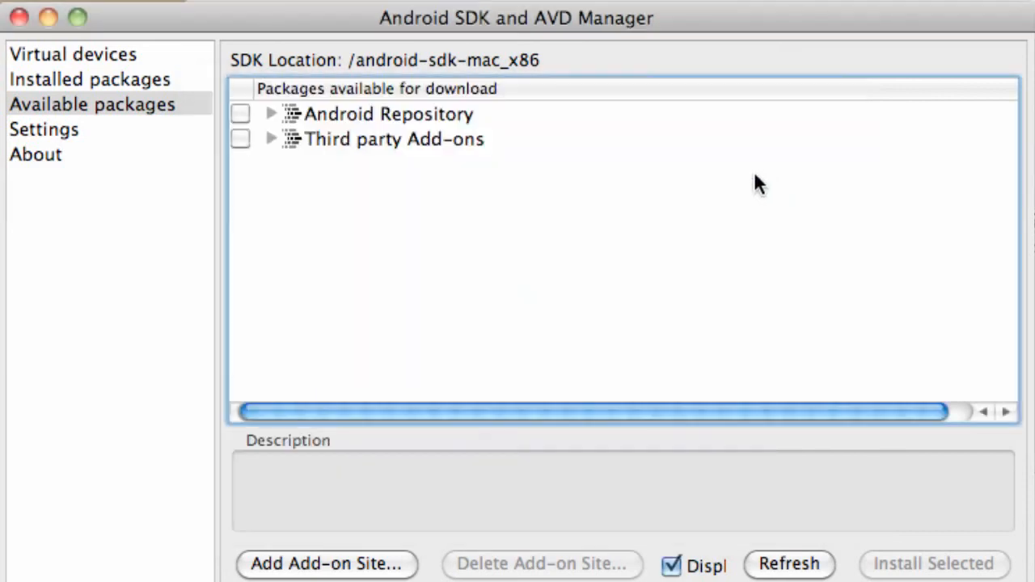
# Review the installed packages, then start a new Android virtual device named droidX.
pyautogui.click(103, 80)
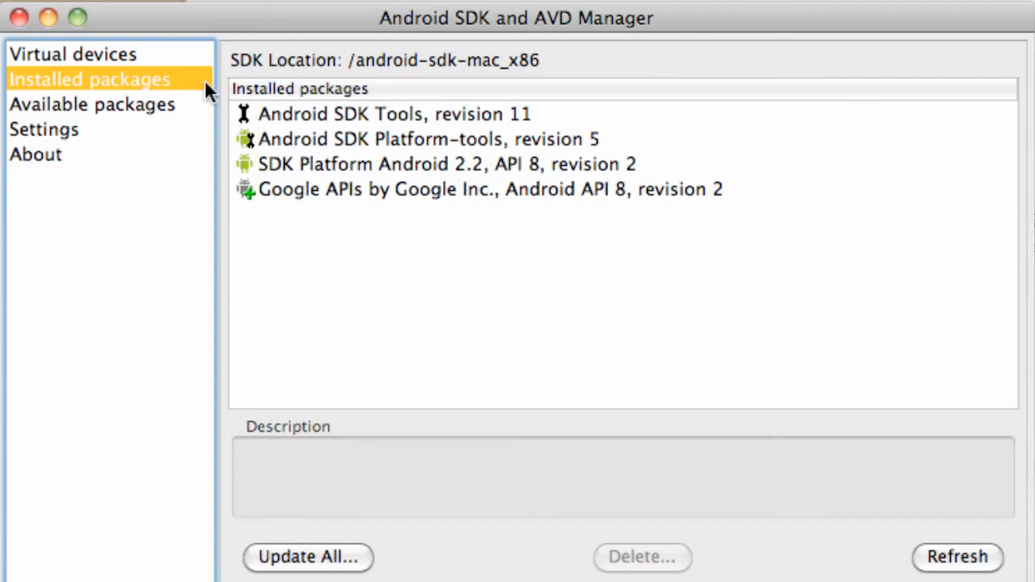
pyautogui.click(111, 54)
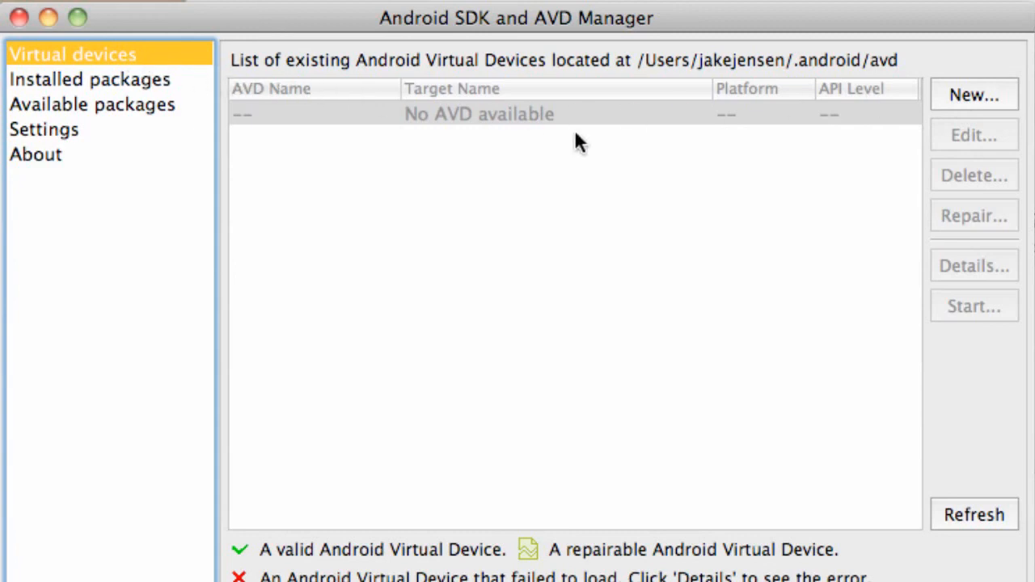
pyautogui.click(993, 95)
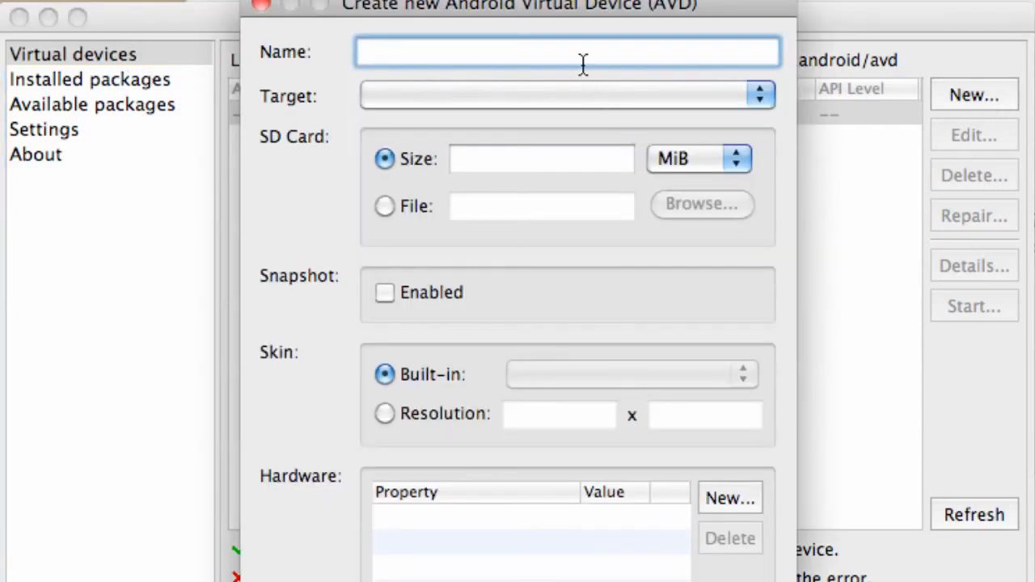
pyautogui.write('droid')
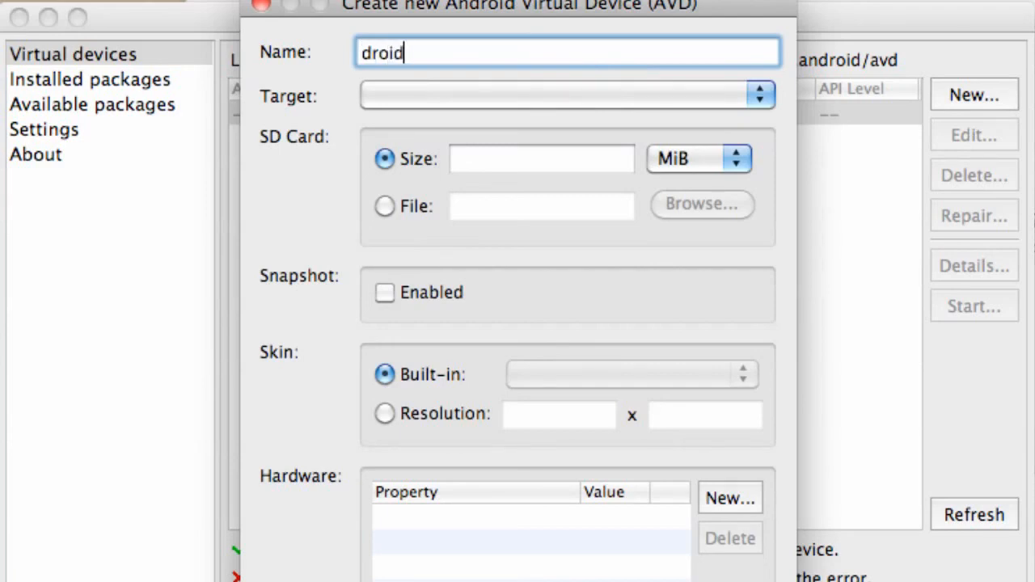
pyautogui.write('X')
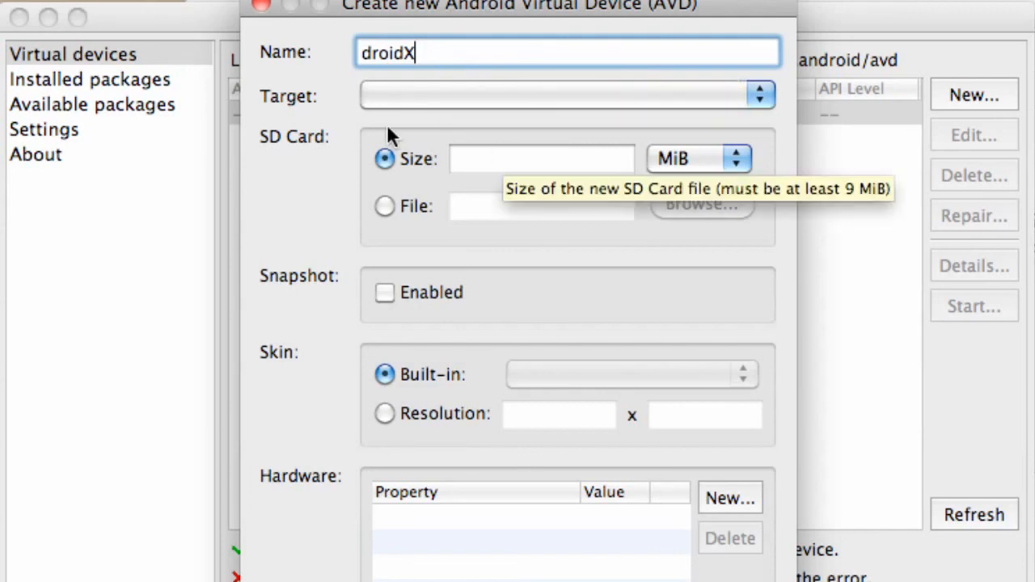
# Set the virtual device's target to Android 2.2 - API Level 8 and its SD card size to 100 MiB.
pyautogui.click(408, 98)
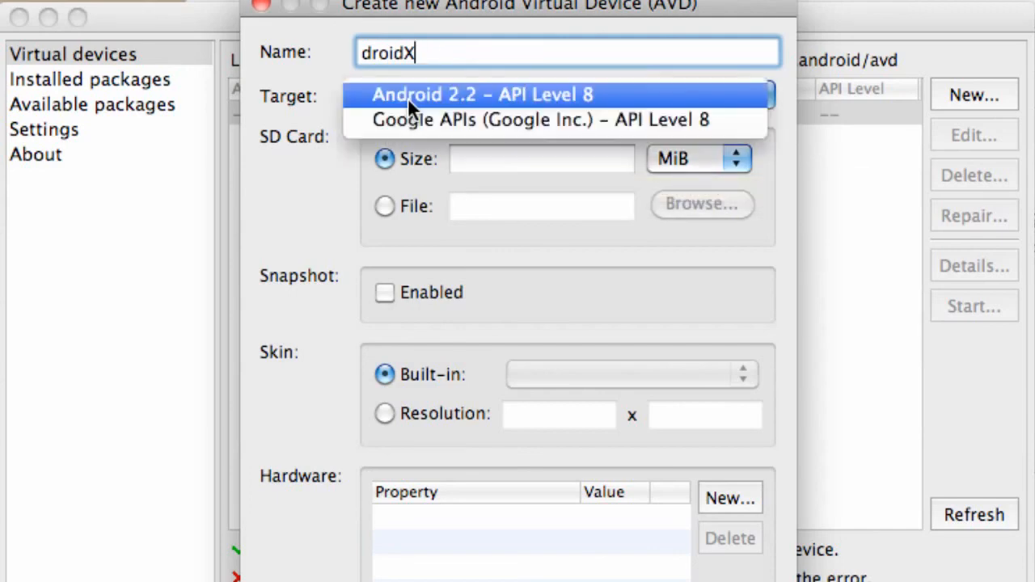
pyautogui.click(454, 93)
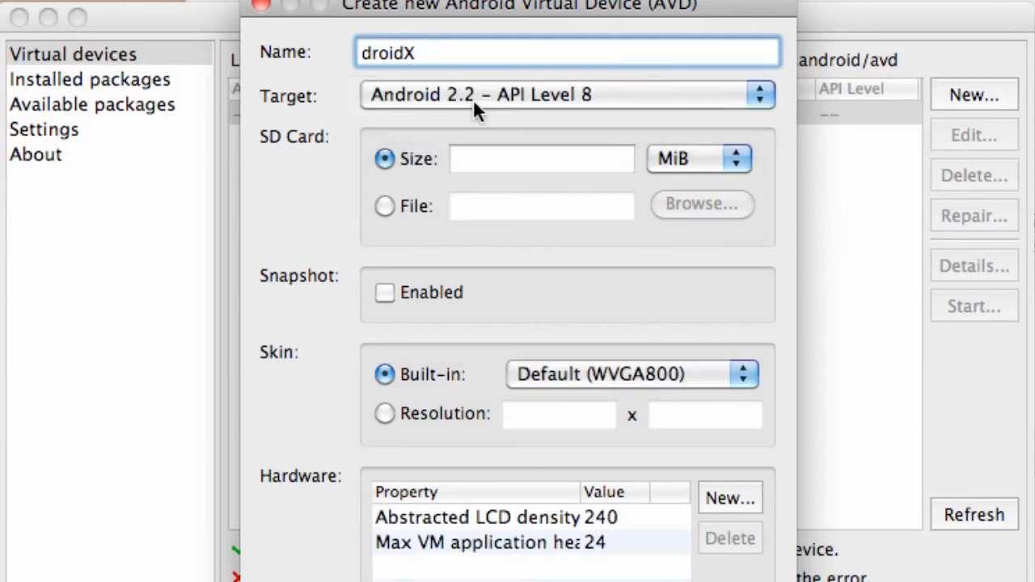
pyautogui.click(531, 162)
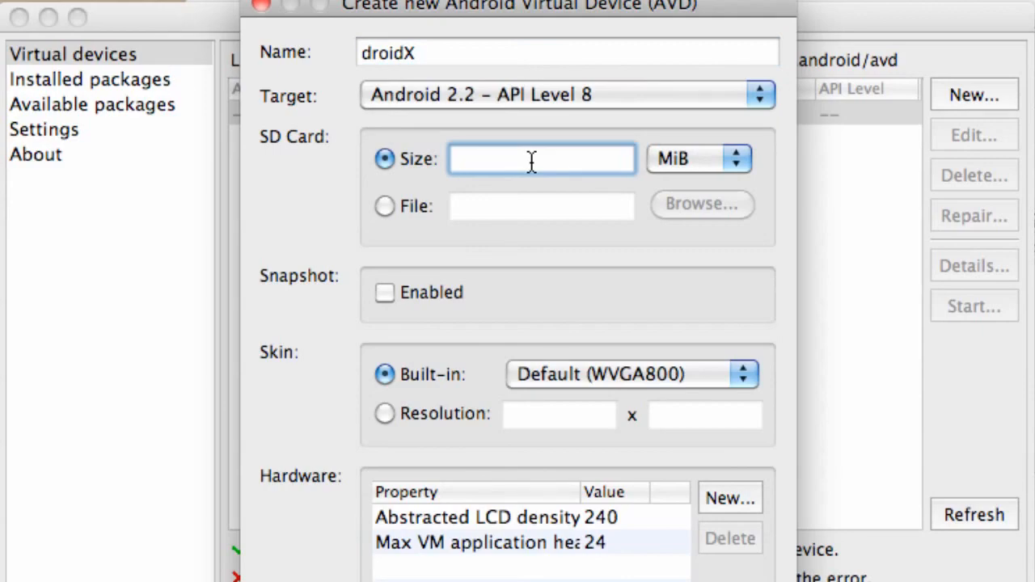
pyautogui.write('100')
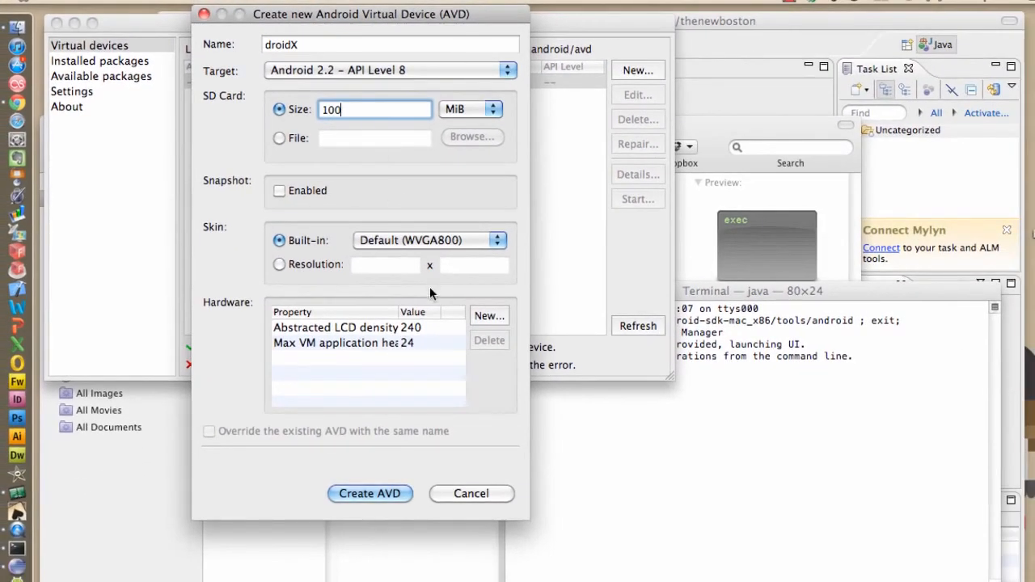
# Create the droidX virtual device with the default skin and hardware settings, and dismiss the creation result.
pyautogui.click(369, 493)
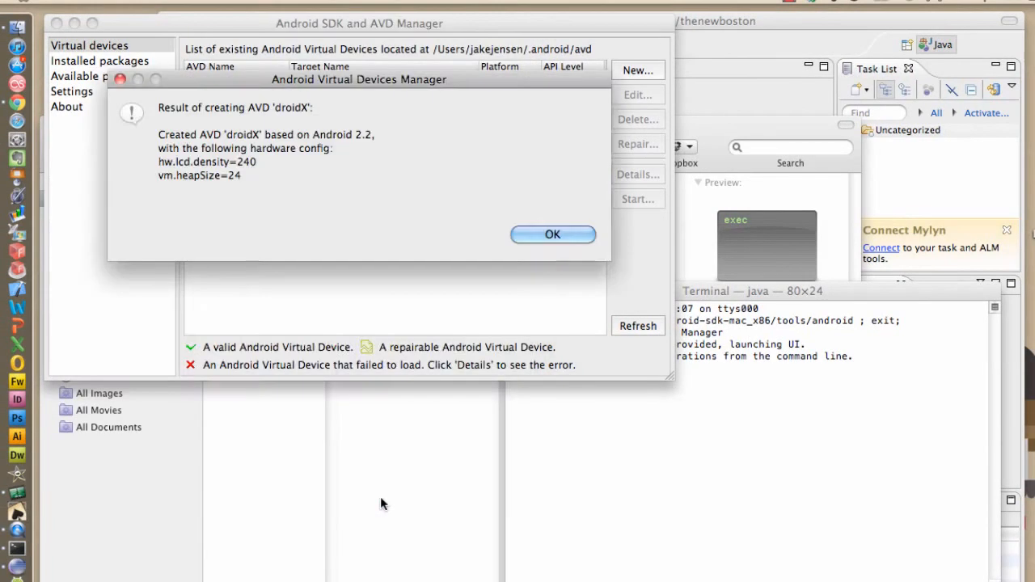
pyautogui.press('super+Tab')
pyautogui.click(374, 81)
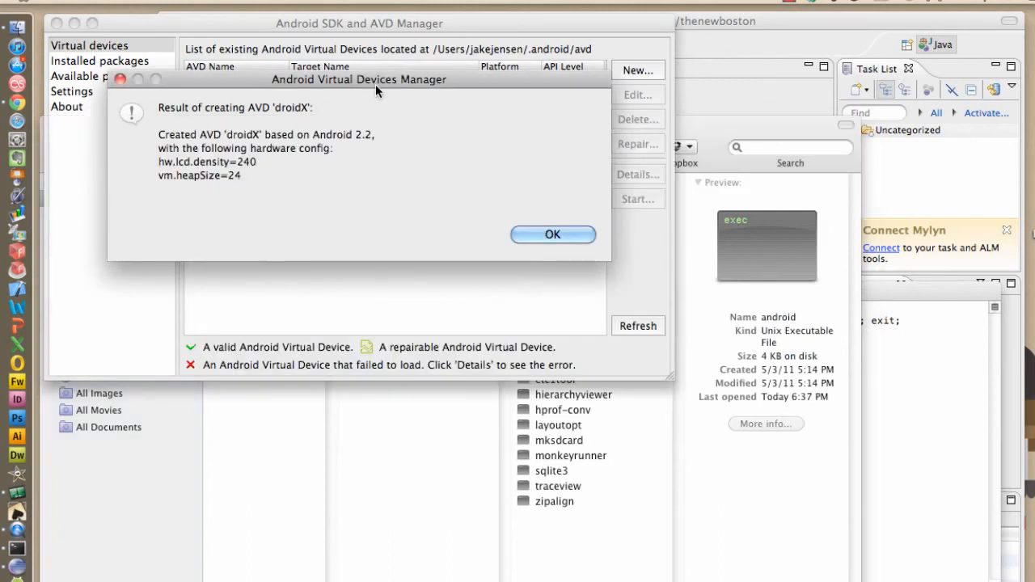
pyautogui.click(554, 234)
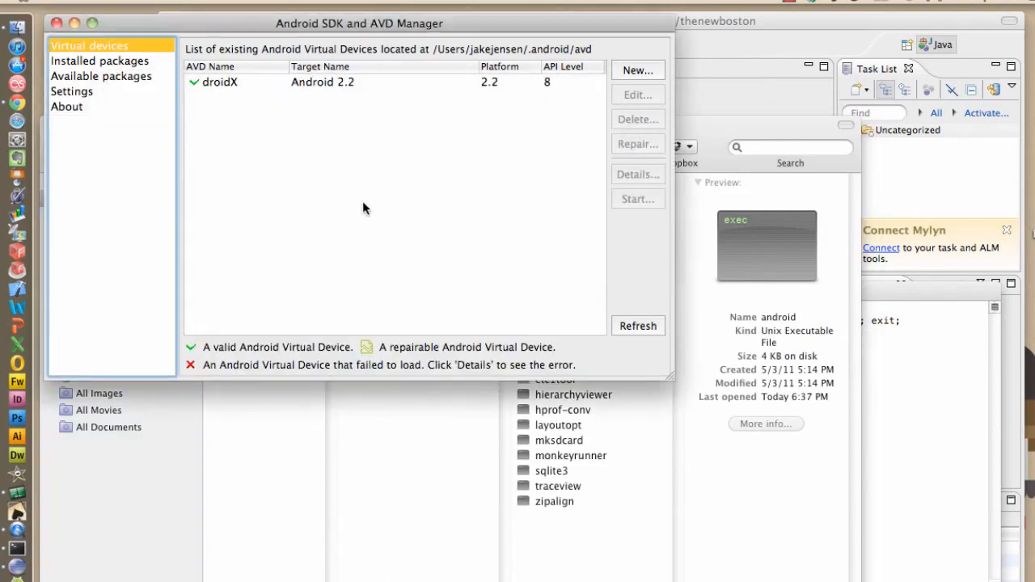